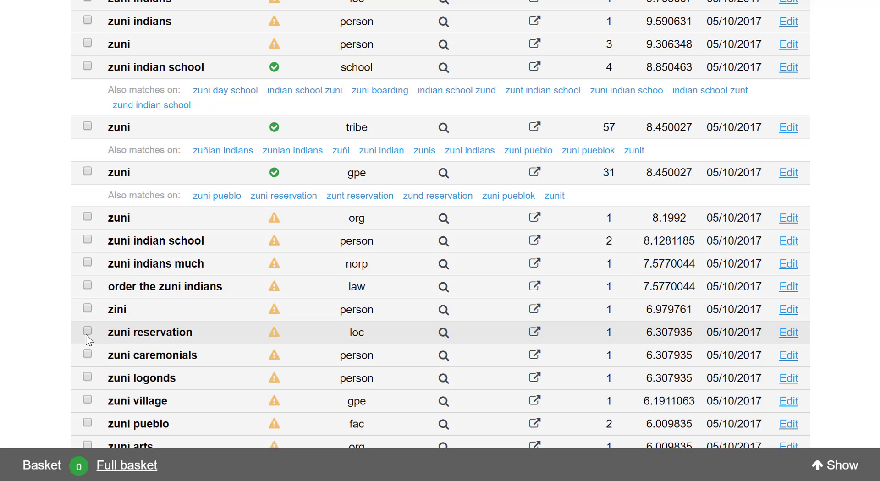
- Add the topics zuni reservation, zuni caremonials, zuni logonds, zuni village and zuni pueblo to the basket
left_click(87, 332)
left_click(87, 354)
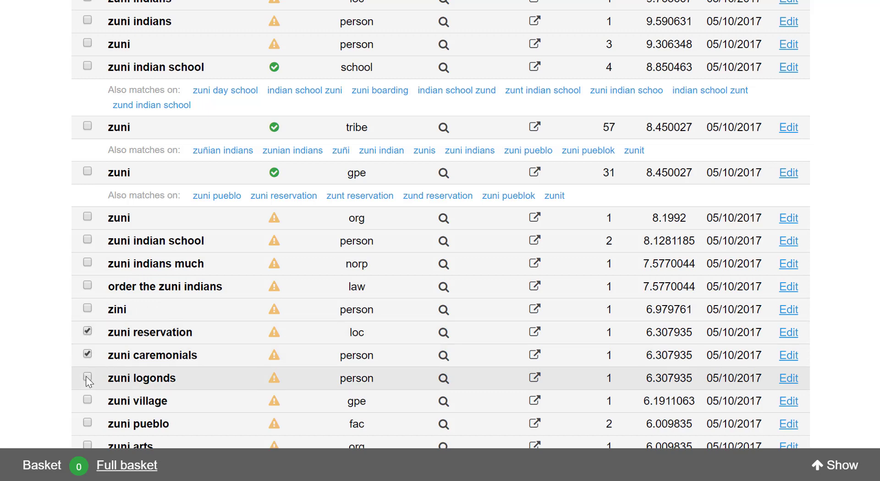
left_click(87, 377)
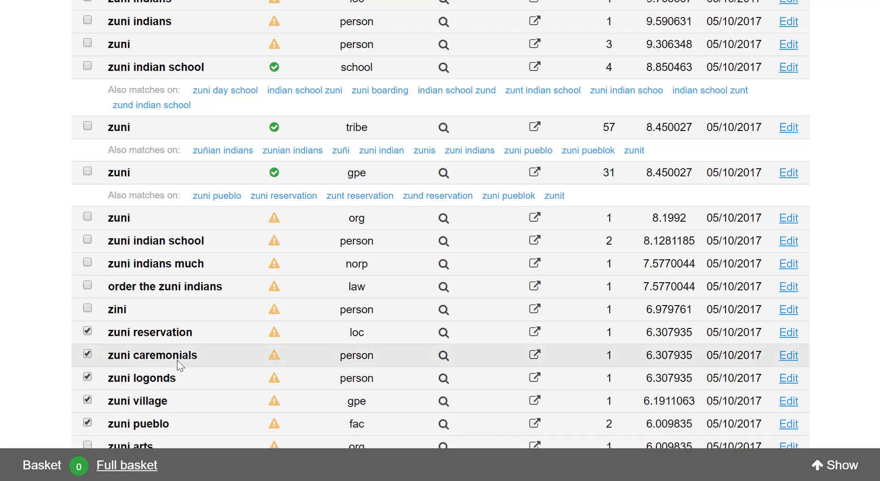
scroll(176, 360, "down", 3)
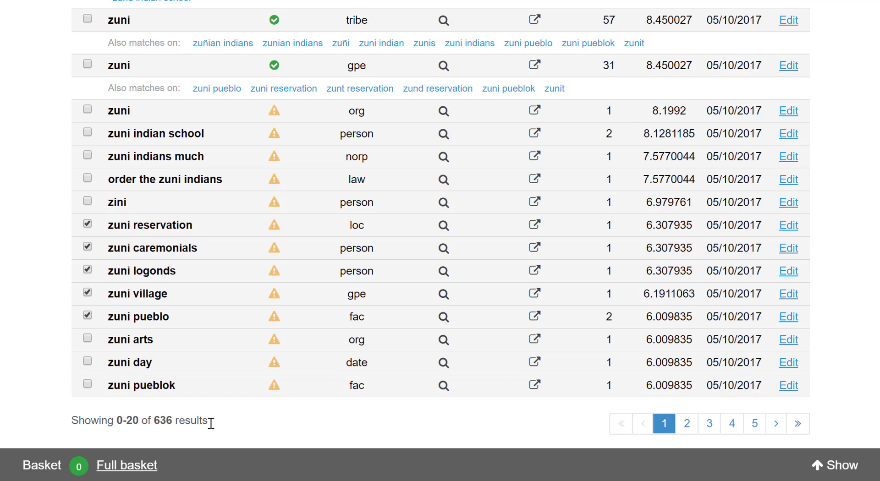
scroll(261, 289, "up", 5)
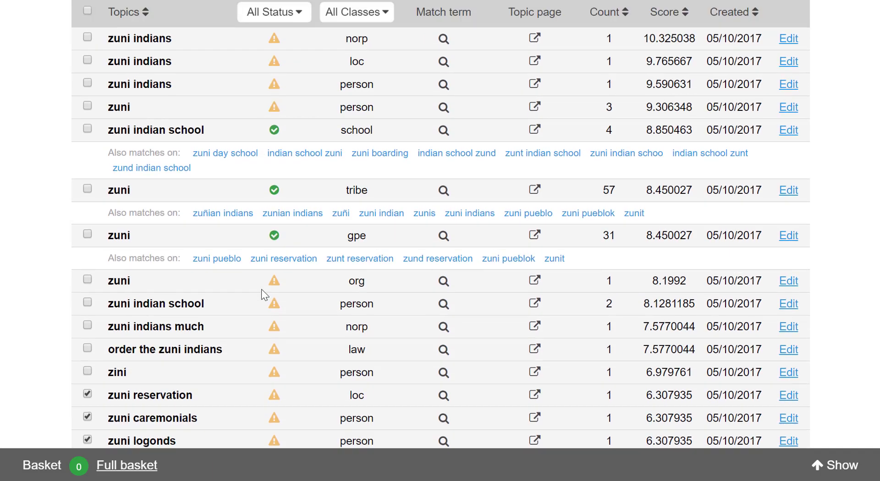
left_click(251, 46)
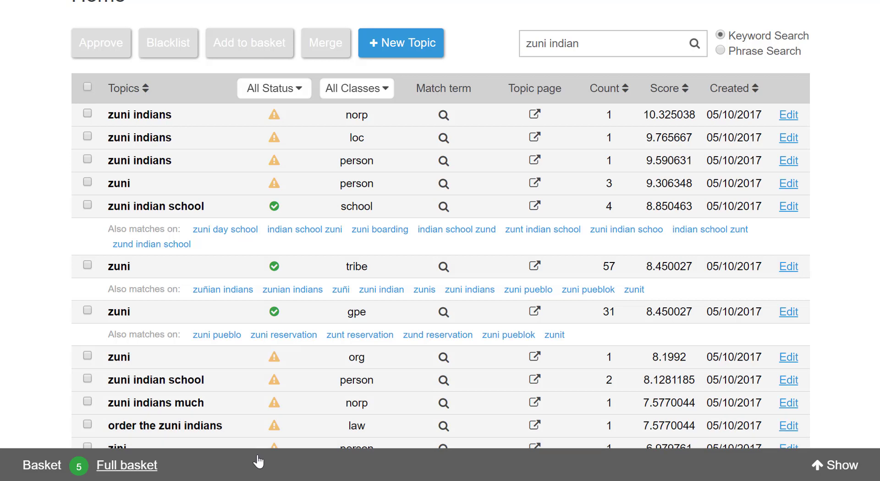
- Expand the basket to view its topics, collapse it again, and check the basket markers in the topic list
left_click(842, 476)
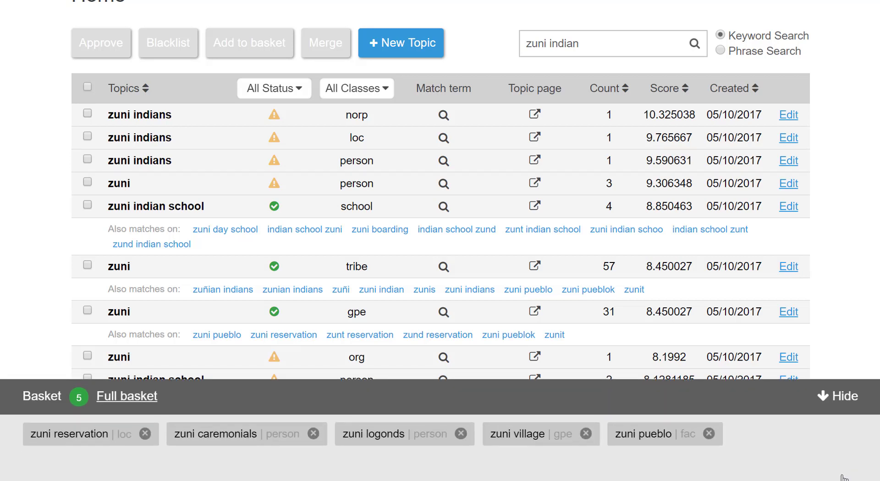
left_click(841, 395)
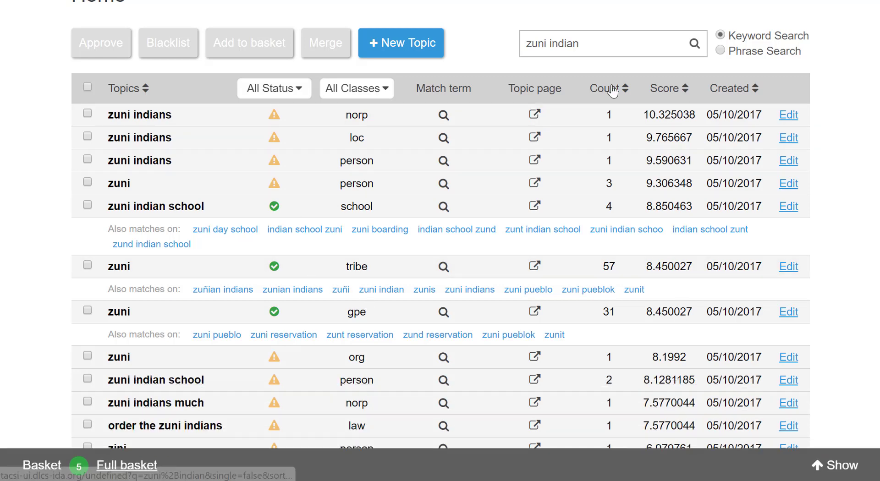
scroll(497, 226, "up", 3)
scroll(497, 226, "down", 7)
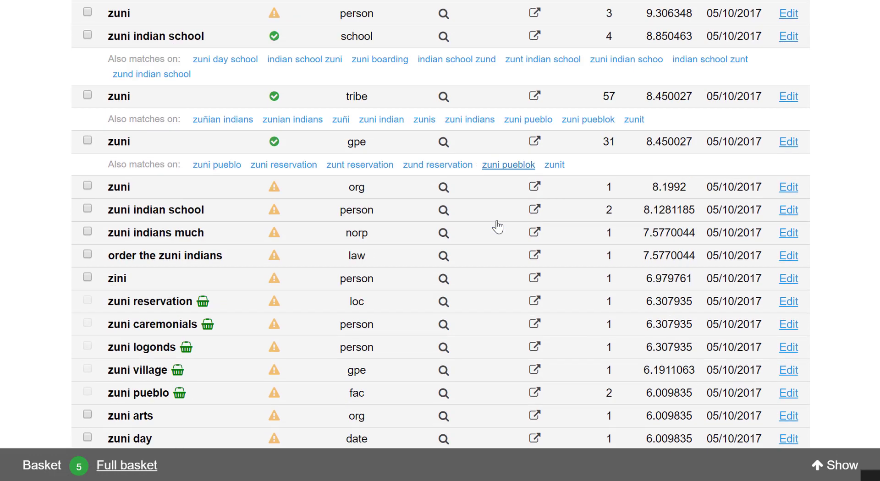
- Open the topic page of zuni pueblok, view the microfilm pages that mention it, and return to the topic list
scroll(497, 226, "down", 3)
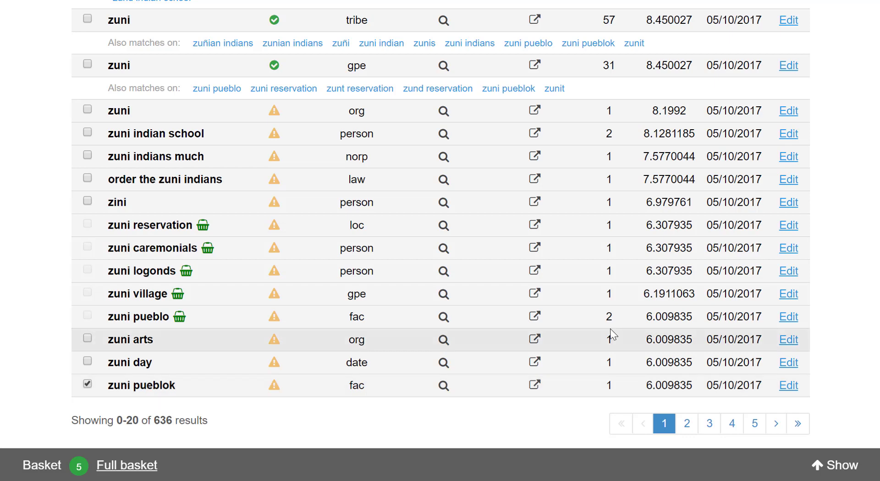
left_click(539, 387)
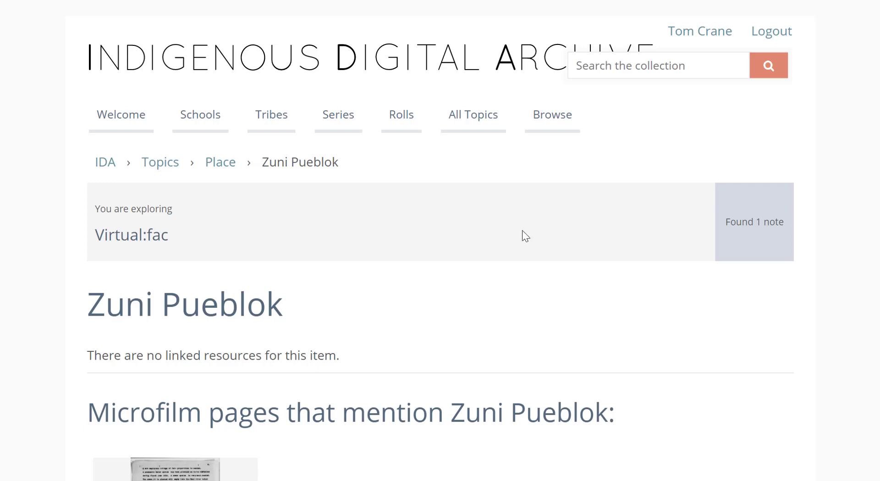
scroll(525, 236, "down", 5)
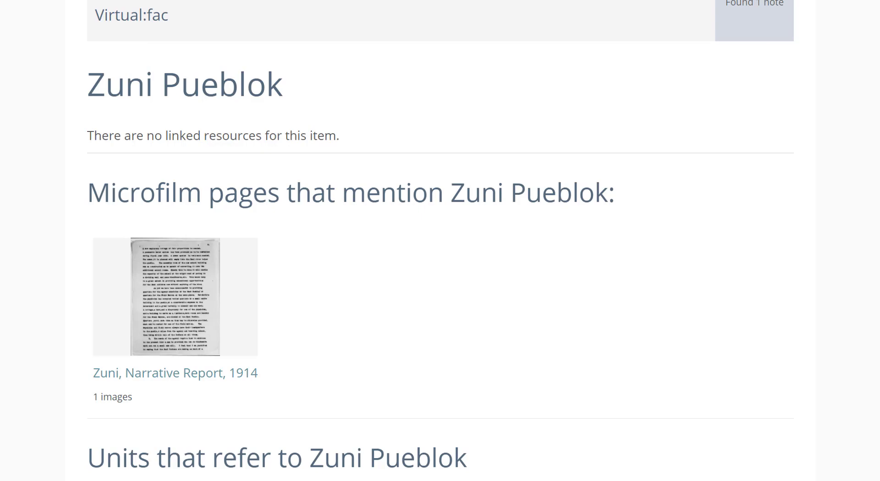
key("alt+Left")
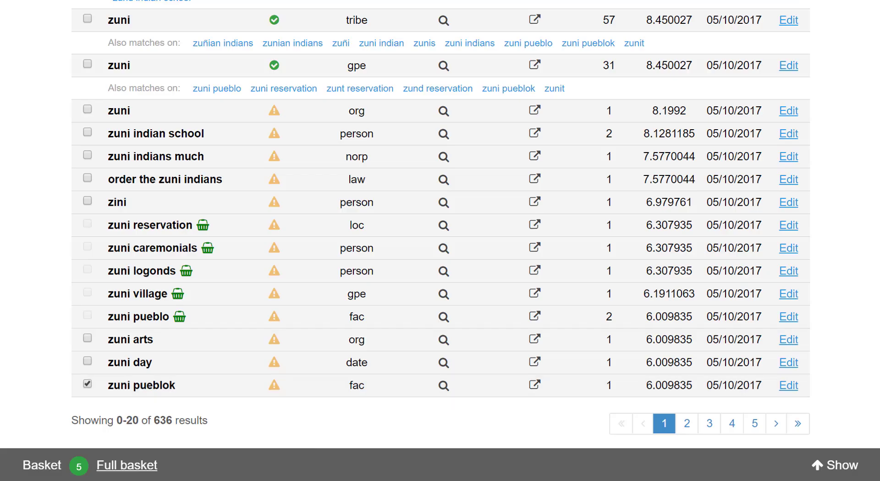
- Search for topics matching the term zuni pueblok and look through the results
left_click(443, 386)
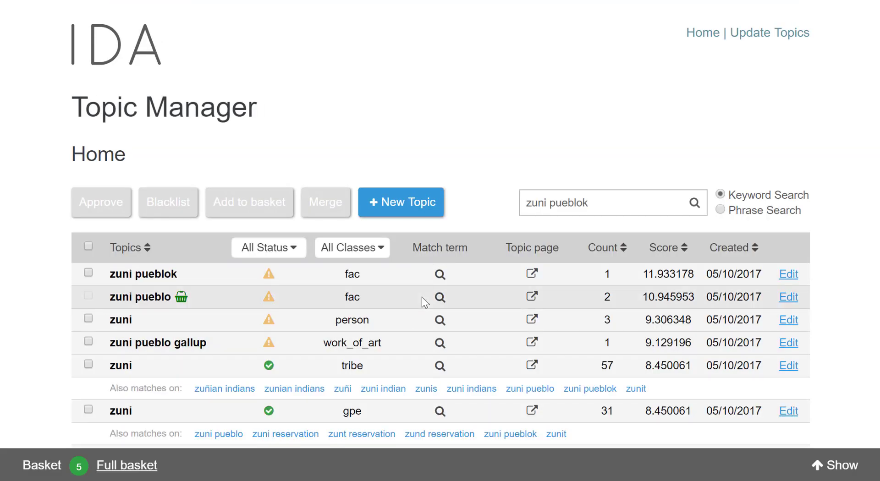
scroll(421, 297, "down", 5)
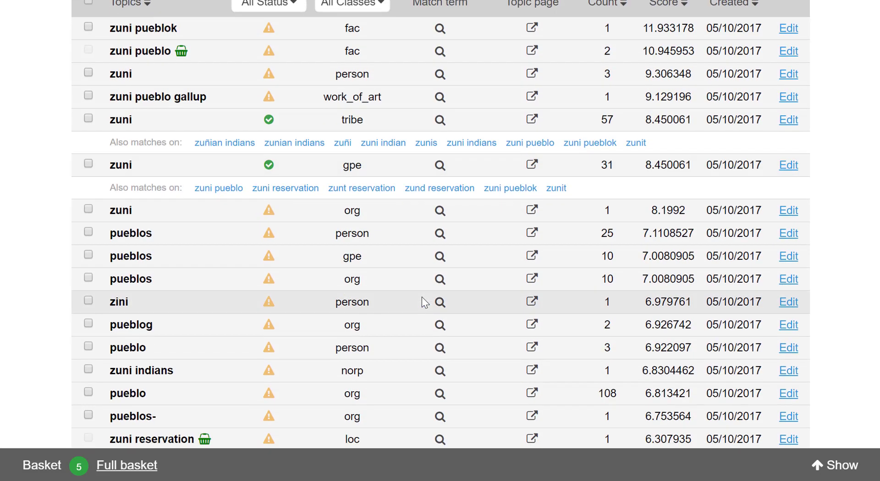
scroll(422, 297, "up", 3)
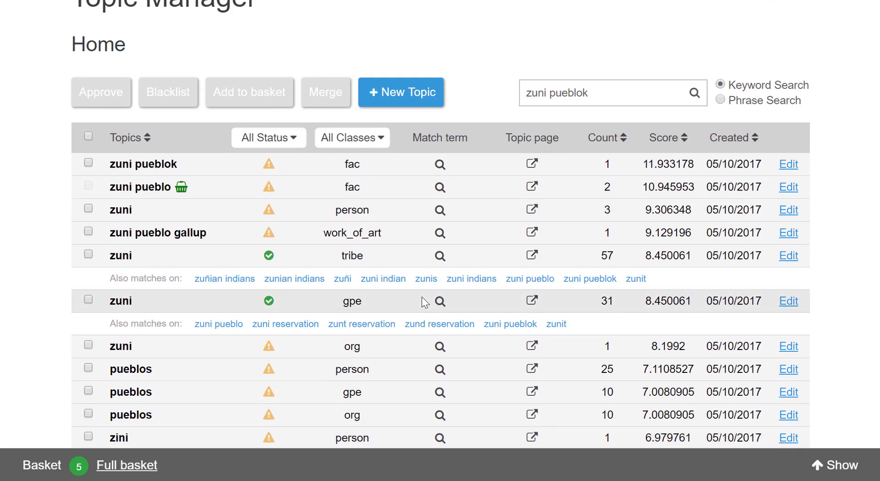
- Switch the zuni pueblok search to phrase search, return it to keyword search, and look through the keyword results
left_click(759, 106)
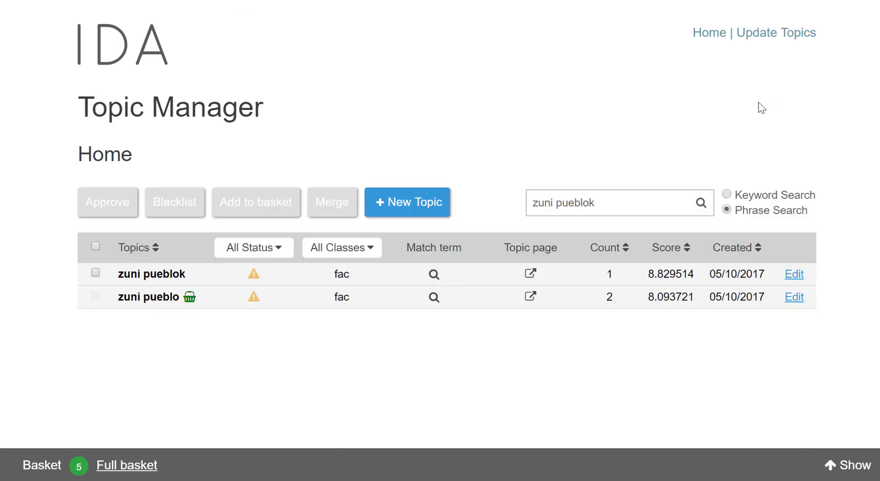
left_click(749, 195)
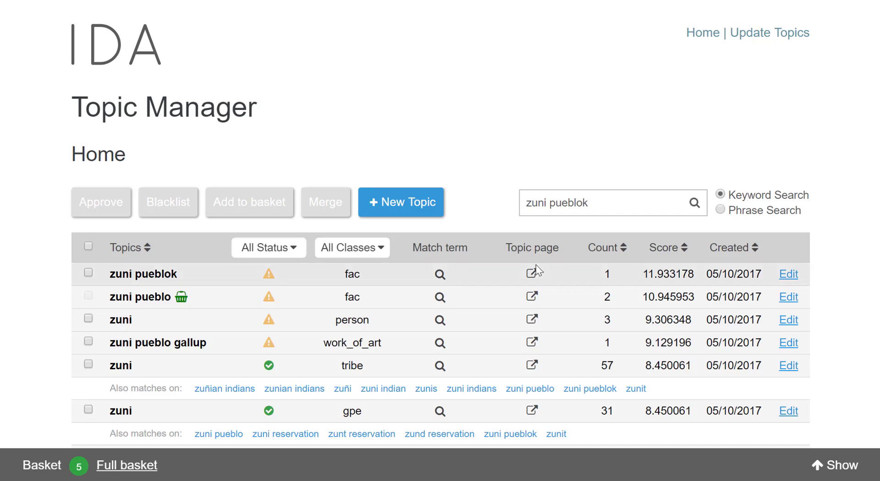
scroll(535, 265, "down", 3)
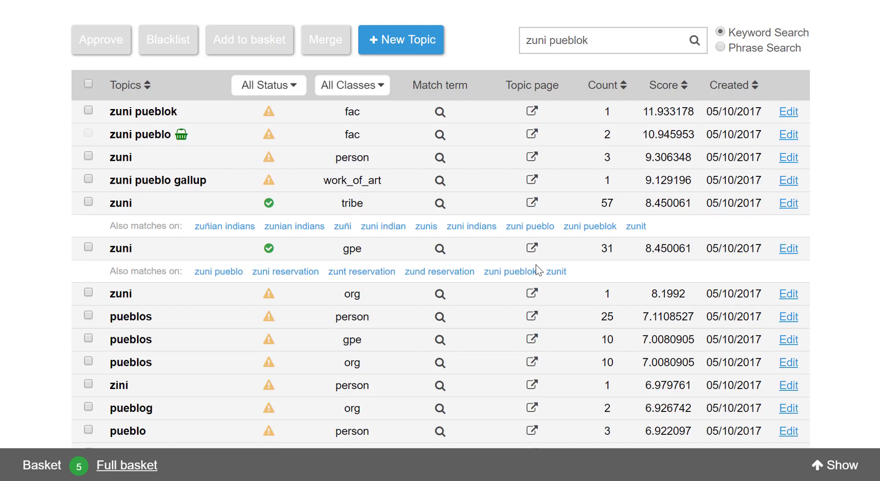
scroll(535, 265, "down", 3)
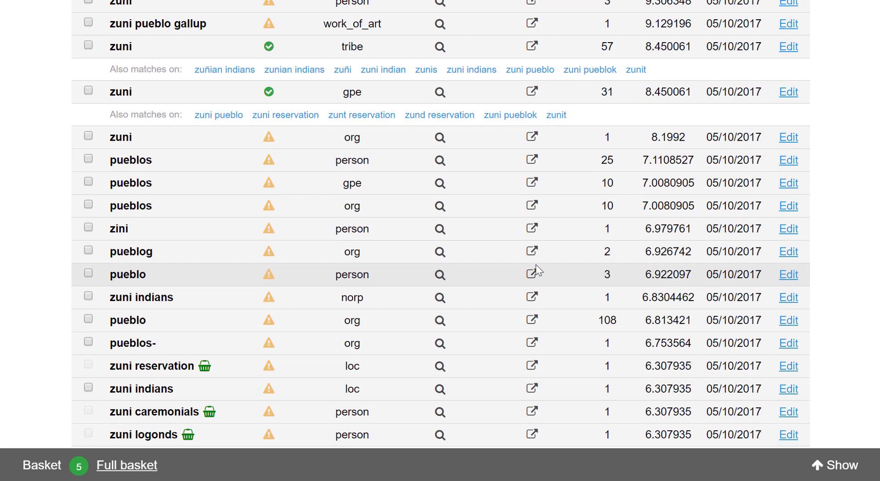
scroll(535, 265, "down", 1)
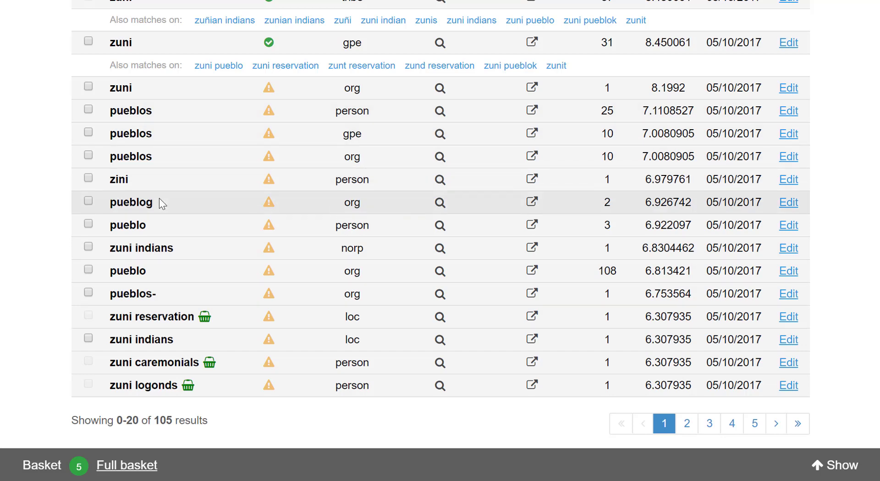
scroll(159, 202, "up", 1)
scroll(161, 204, "up", 4)
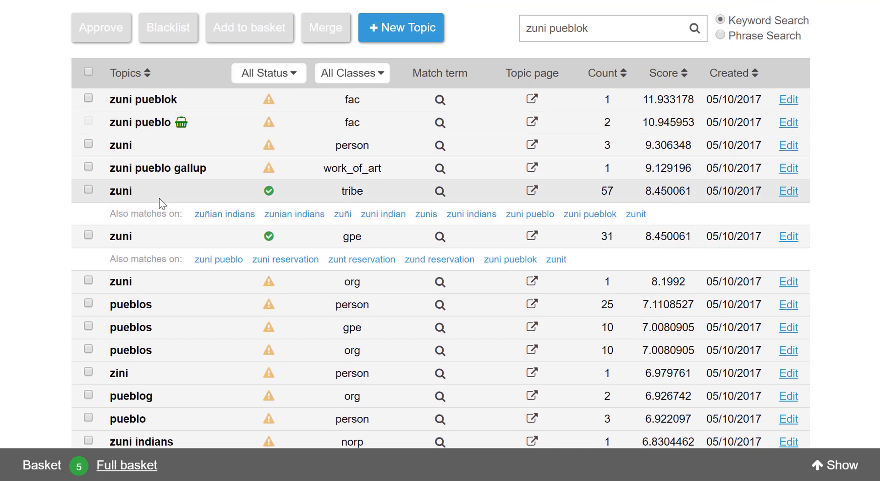
scroll(158, 198, "up", 2)
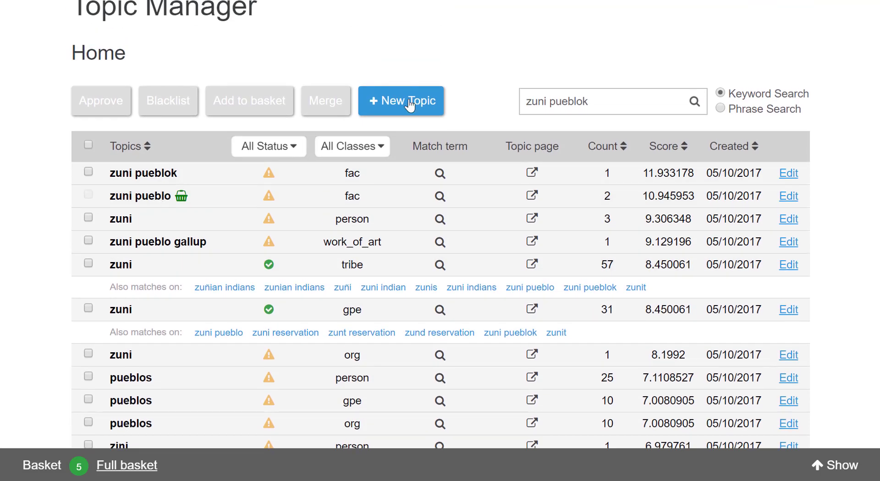
left_click(409, 105)
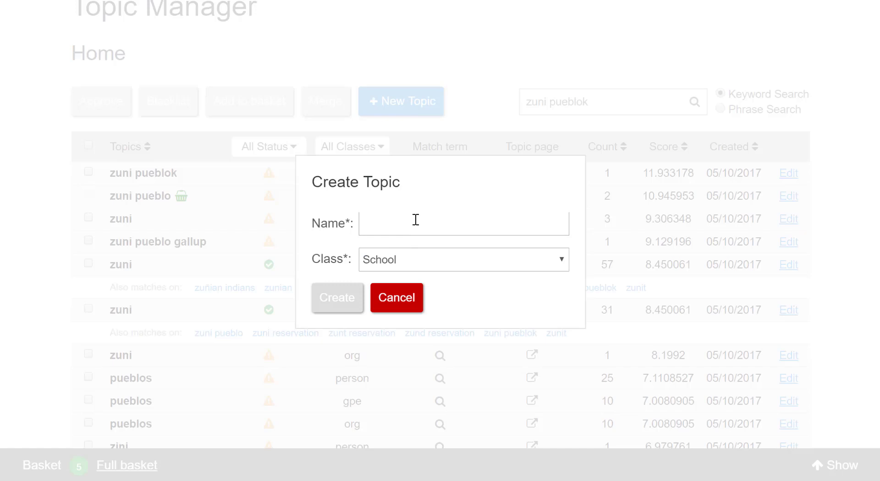
type("S")
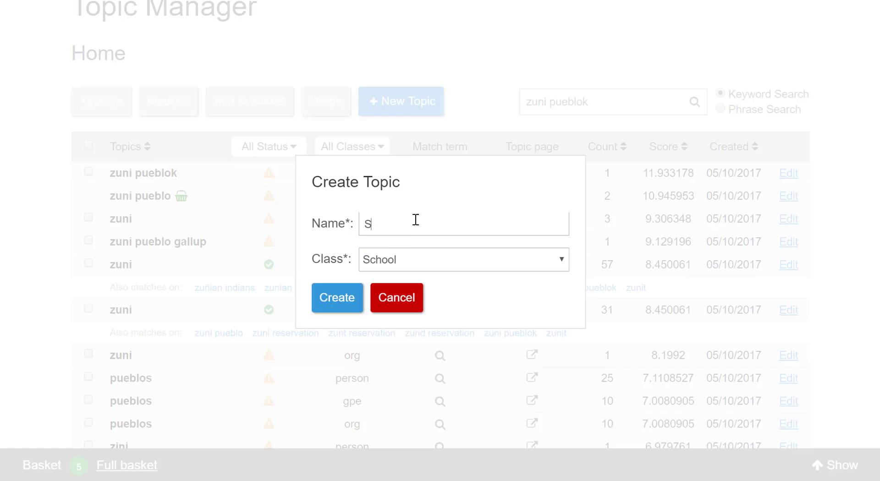
type("chool X")
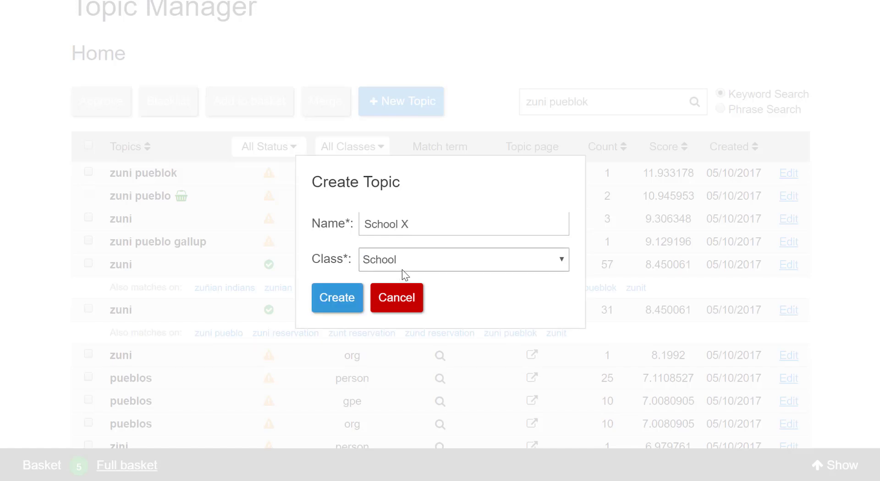
left_click(402, 269)
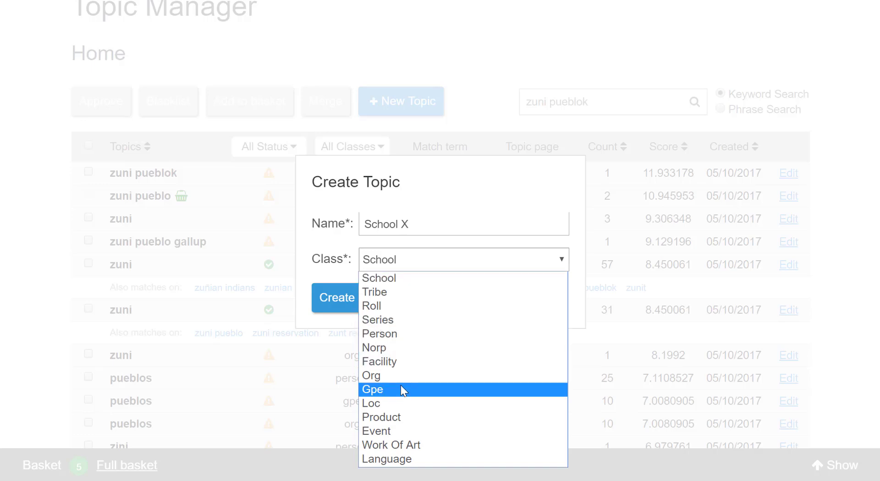
left_click(324, 275)
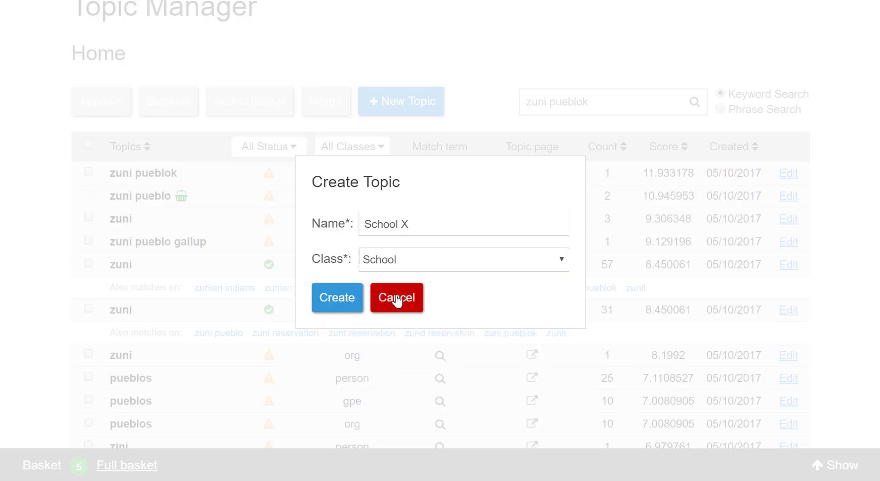
left_click(397, 299)
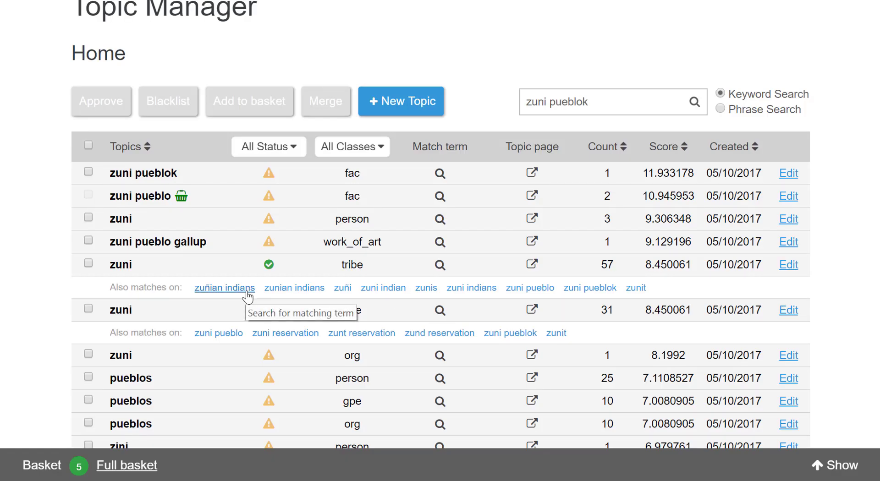
- Run a keyword search for cliff in the topic list
scroll(182, 357, "down", 3)
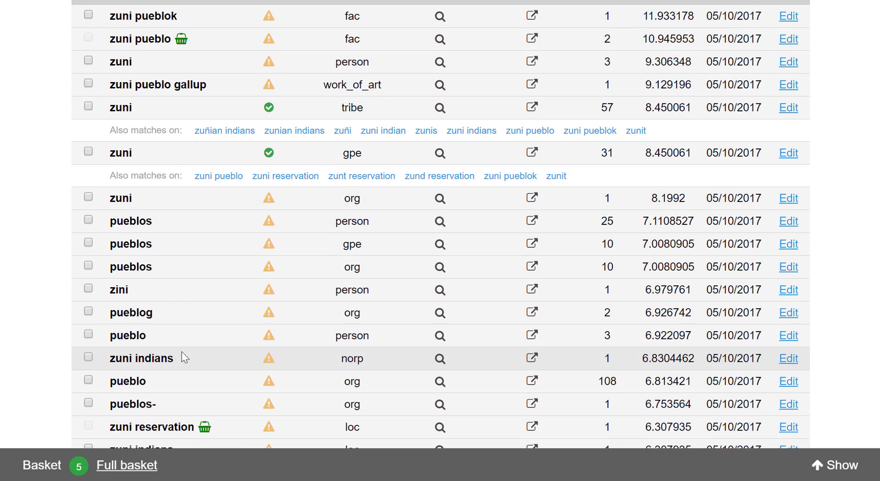
scroll(181, 351, "up", 4)
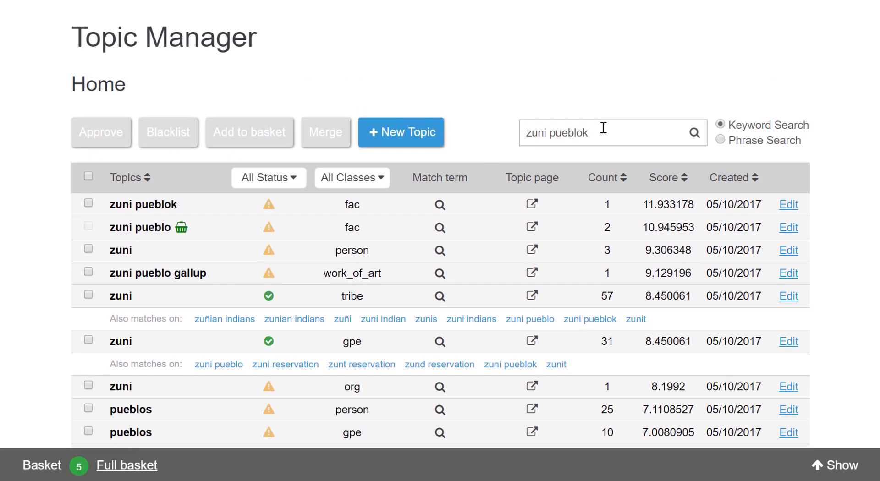
left_click_drag(617, 133, 455, 137)
type("cliff")
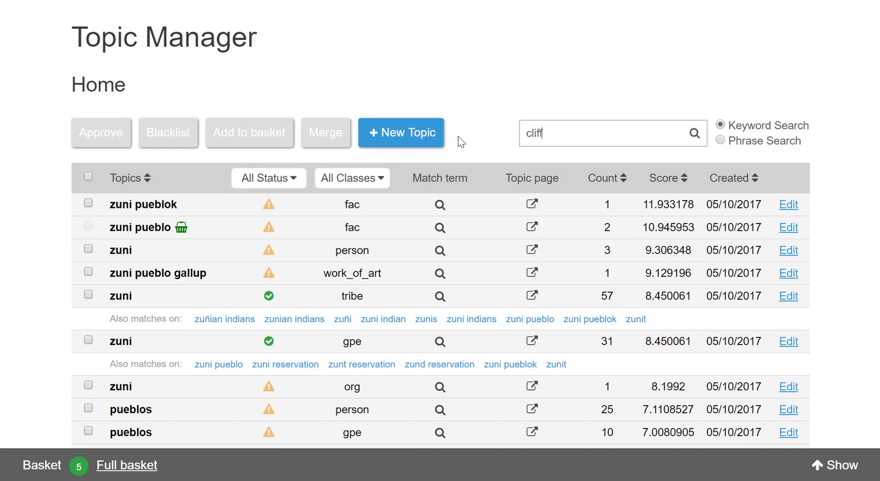
key("Return")
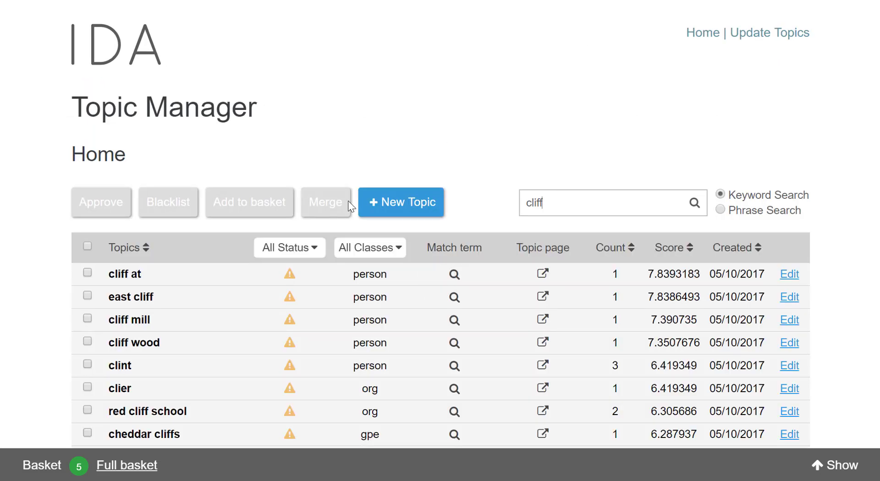
- Open the east cliff topic for editing, view the available class options, and return to the search results without saving
scroll(170, 385, "down", 2)
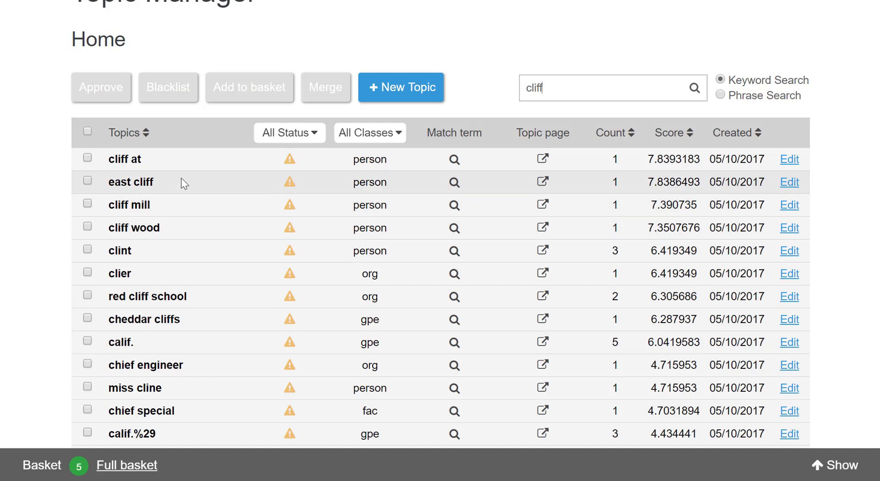
left_click(88, 183)
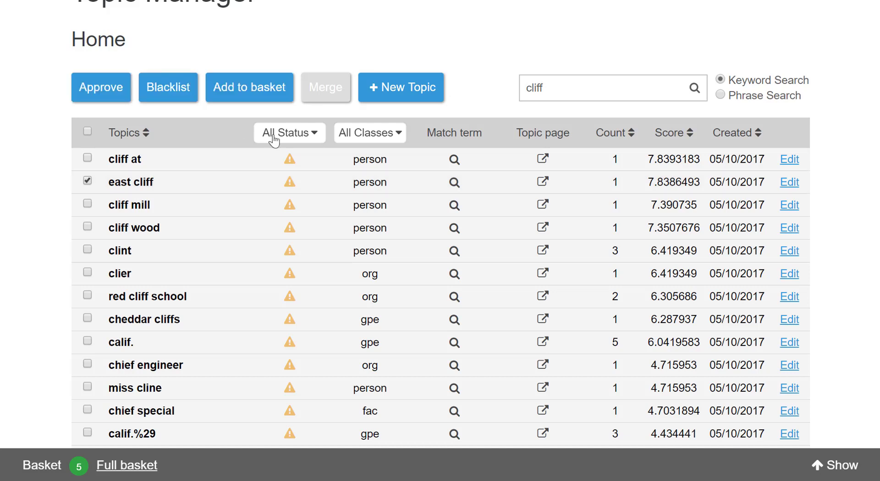
left_click(787, 182)
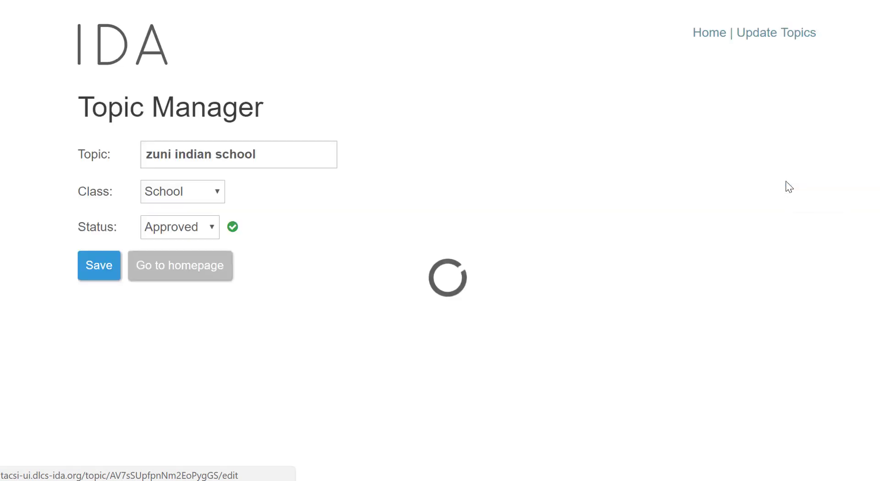
left_click(160, 191)
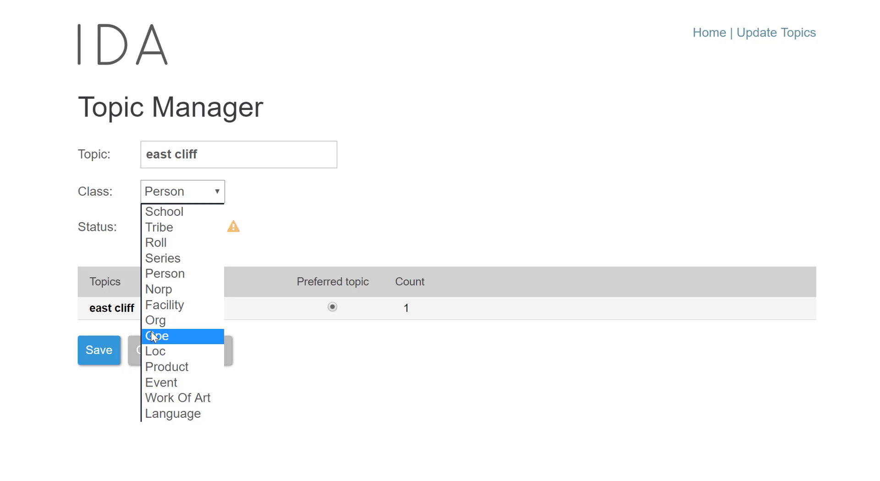
key("alt+Left")
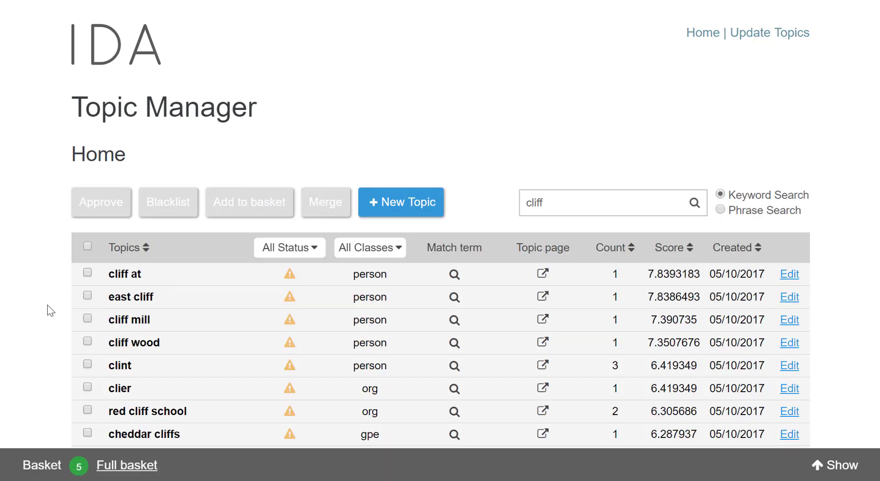
scroll(47, 304, "down", 3)
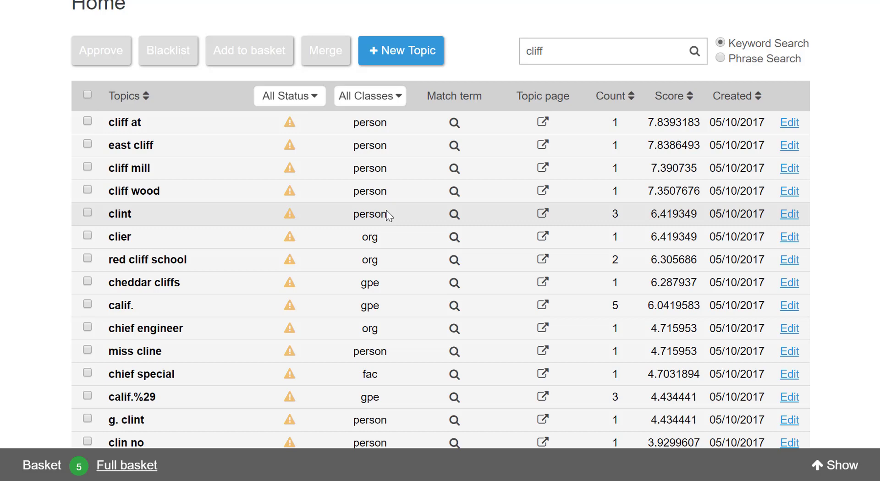
scroll(388, 215, "down", 4)
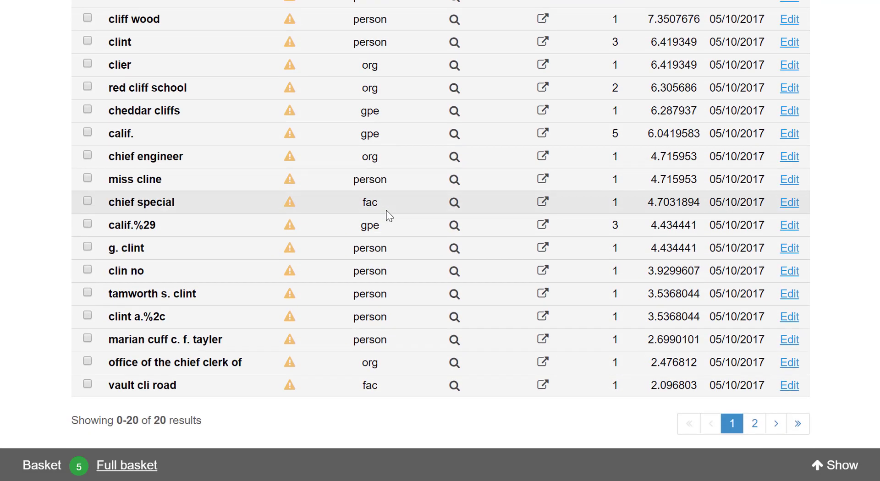
scroll(389, 215, "up", 7)
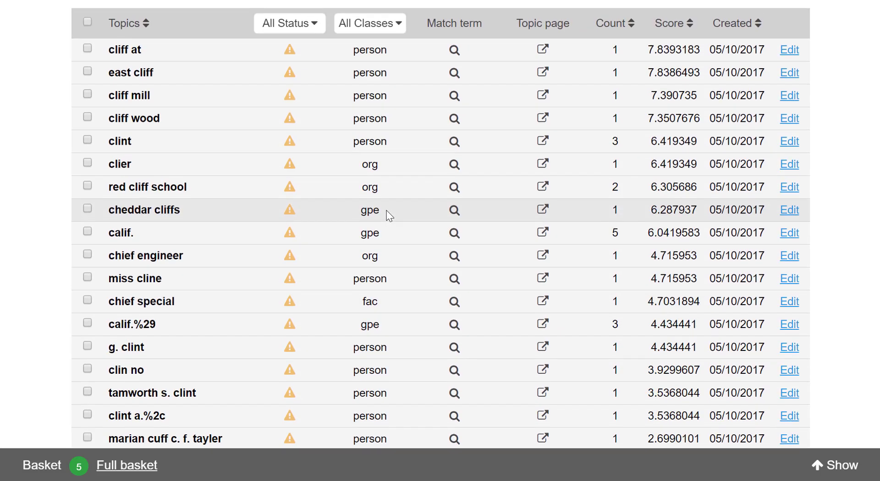